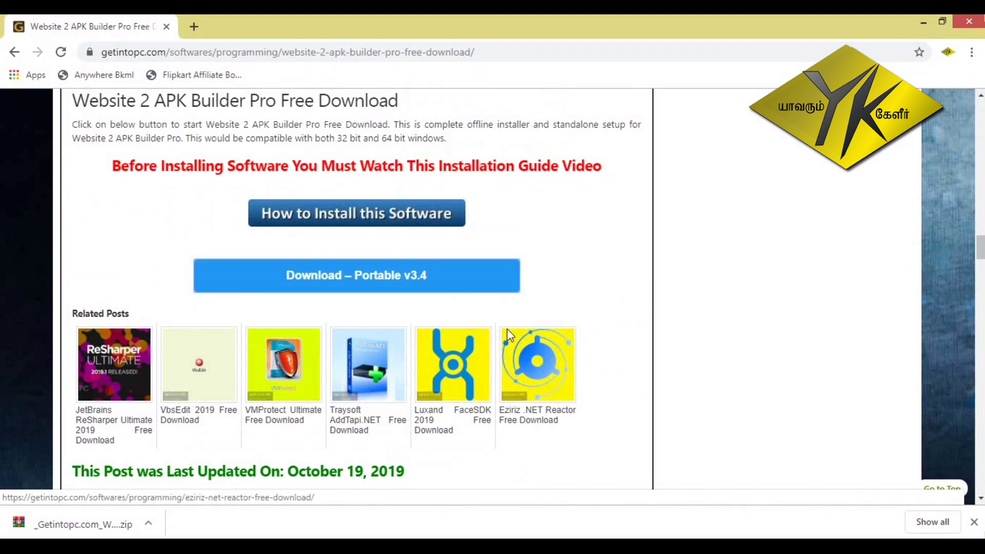
Step: Request the Portable v3.4 download of Website 2 APK Builder Pro from its getintopc.com page
left_click(385, 273)
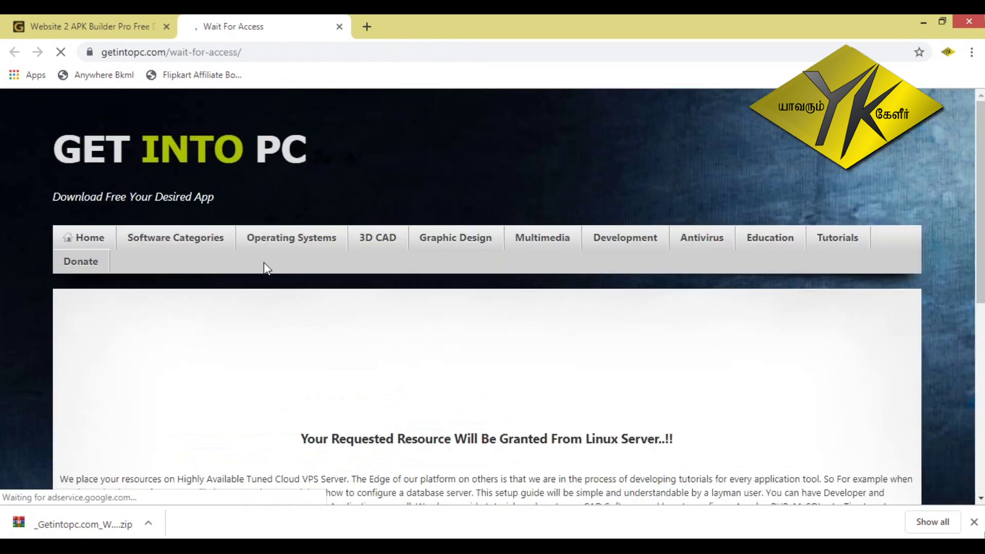
scroll(414, 385, "down", 3)
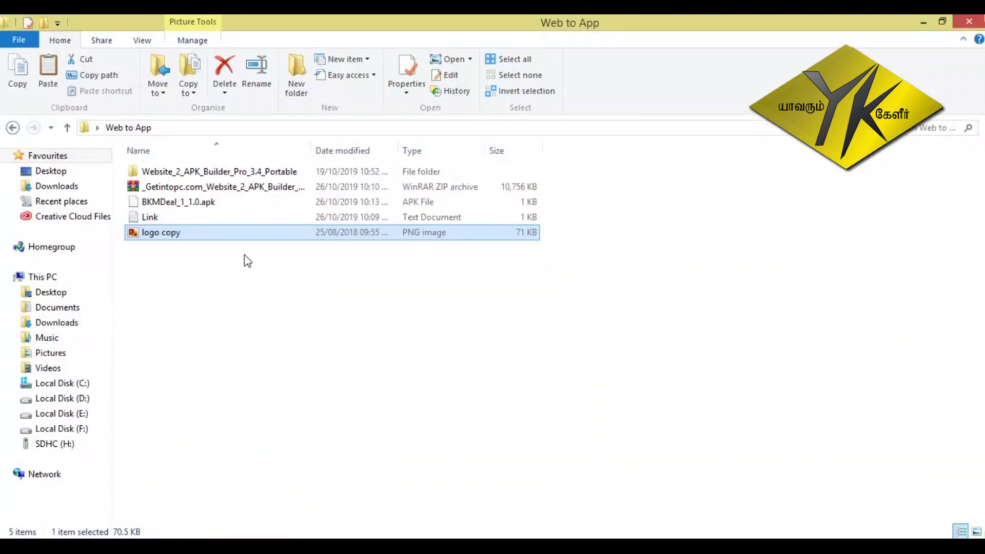
Step: Extract the _Getintopc.com_Website_2_APK_Builder_Pro_3.4_Portable archive directly into the Web to App folder
left_click(197, 189)
right_click(197, 188)
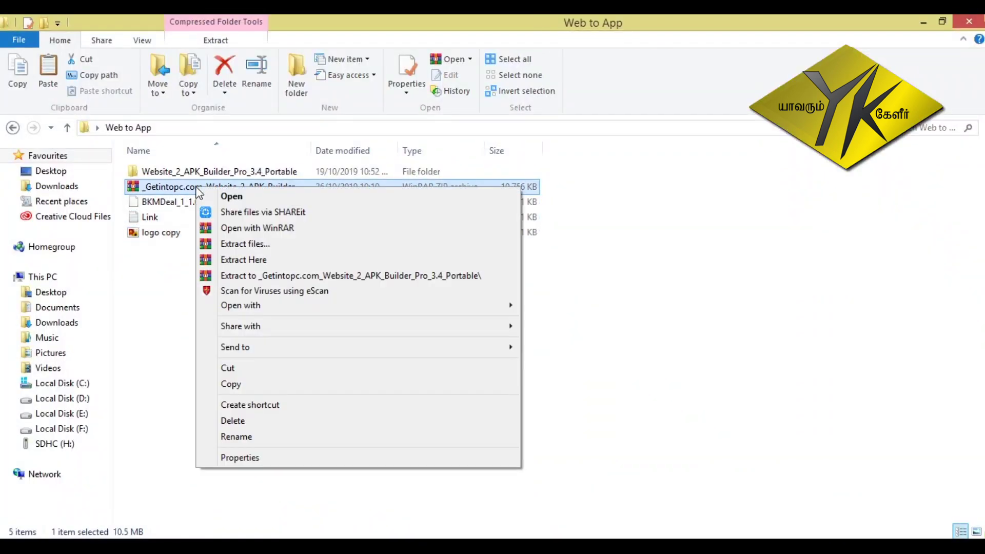
left_click(232, 261)
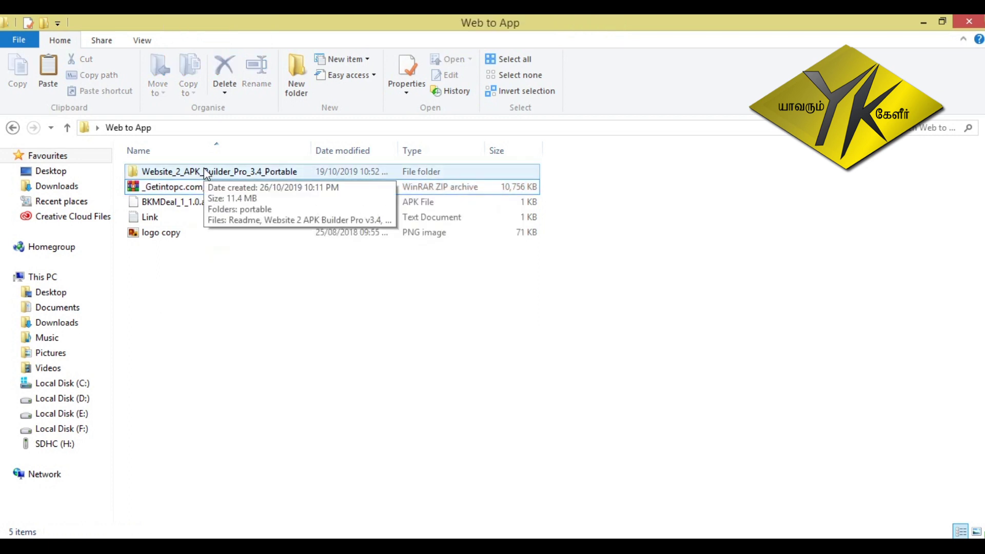
Step: Launch Website 2 APK Builder Pro v3.4 from the Website_2_APK_Builder_Pro_3.4_Portable folder and dismiss the Java version notice
double_click(205, 172)
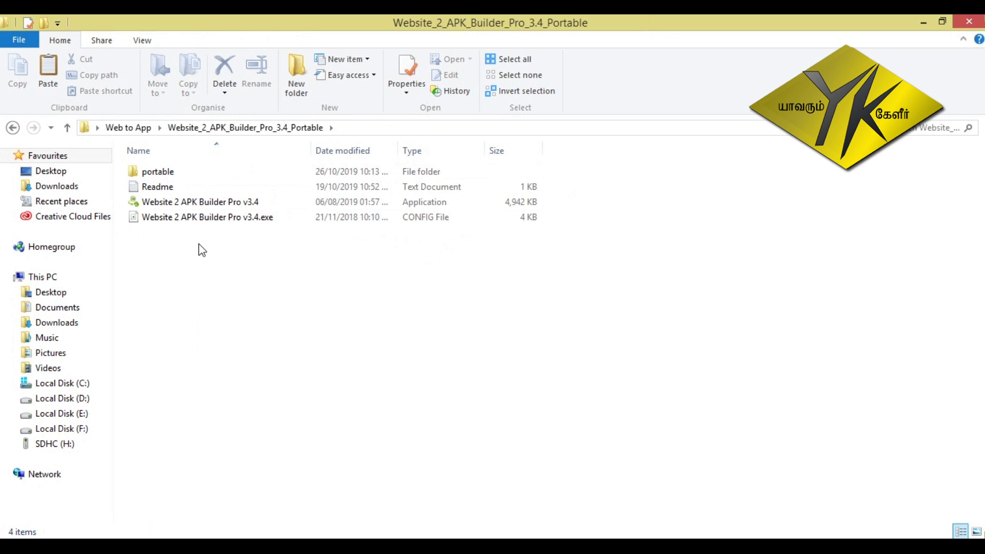
double_click(203, 204)
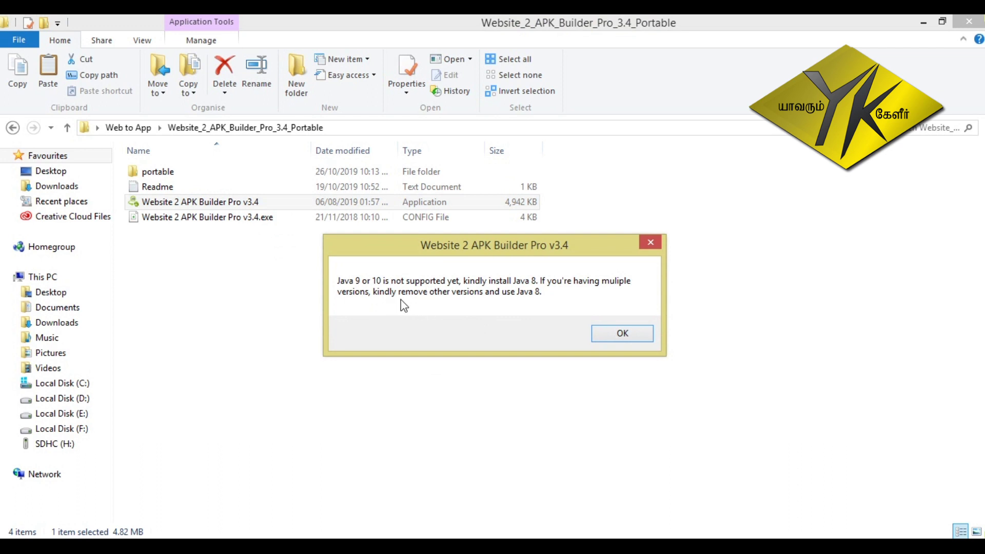
left_click(622, 337)
left_click(622, 336)
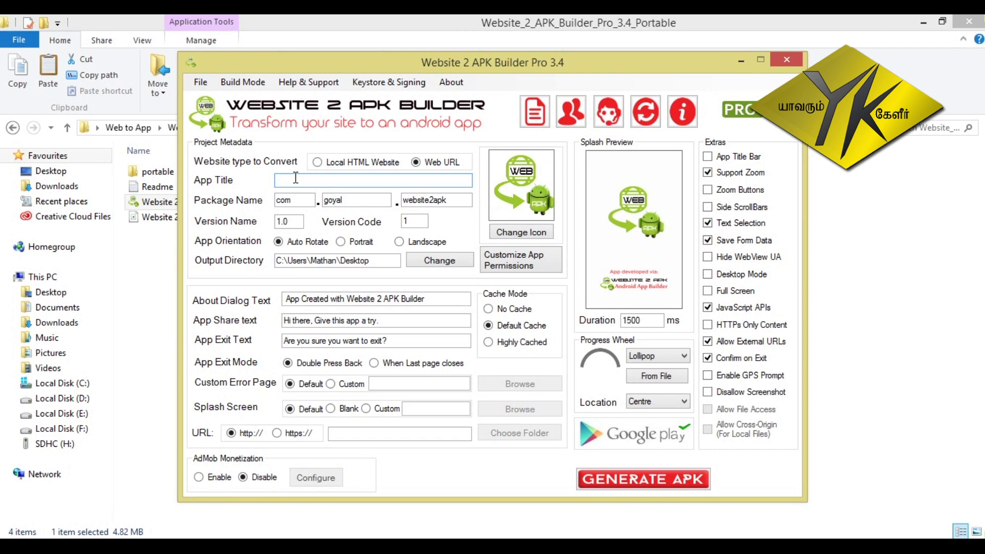
Step: Set the app title to BKMDeal and fill the package name with bkm, deal and the owner's name
type("BKMDeal")
key("shift+Tab")
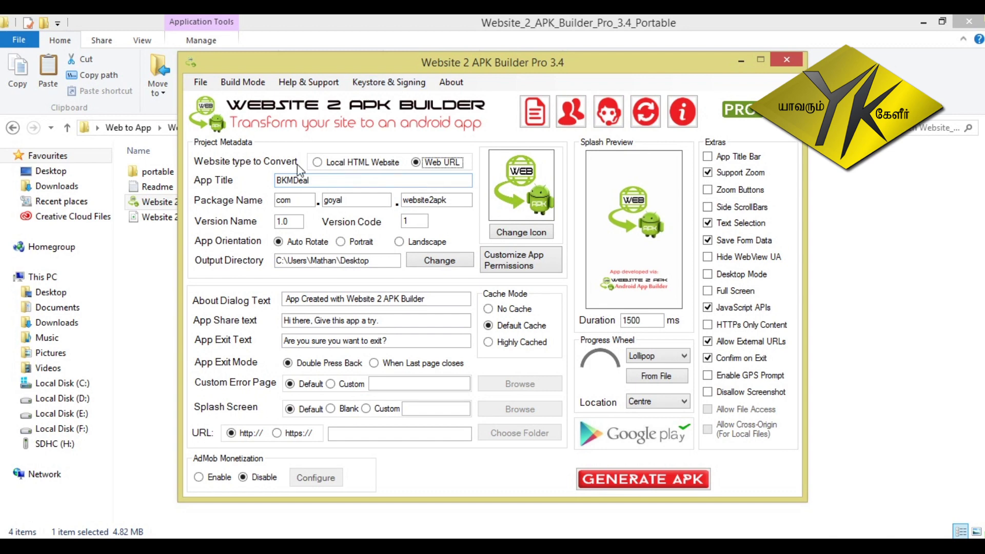
double_click(310, 197)
type("bkm")
key("Tab")
type("dea")
key("Tab")
type("mathans")
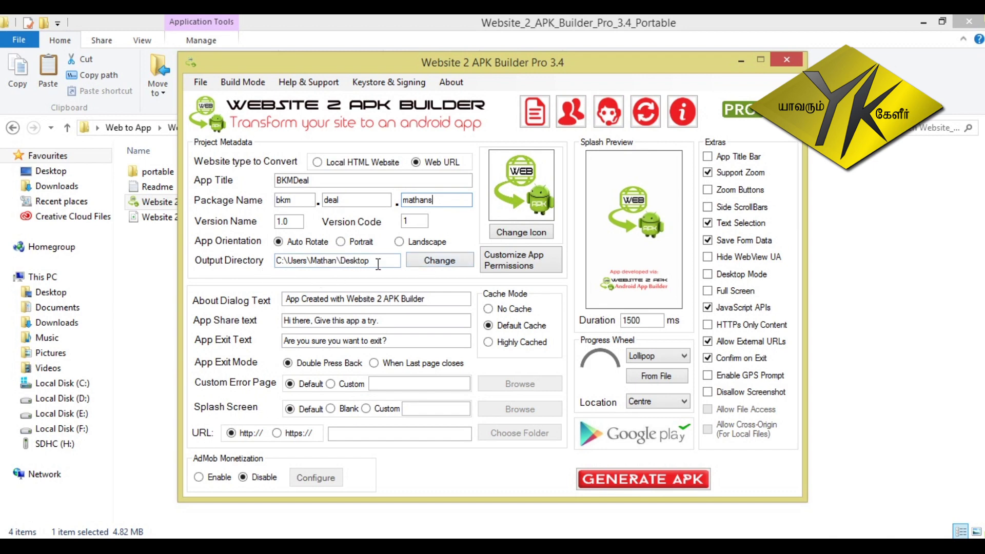
Step: Change the output directory to the Web to App folder on the desktop
left_click(436, 264)
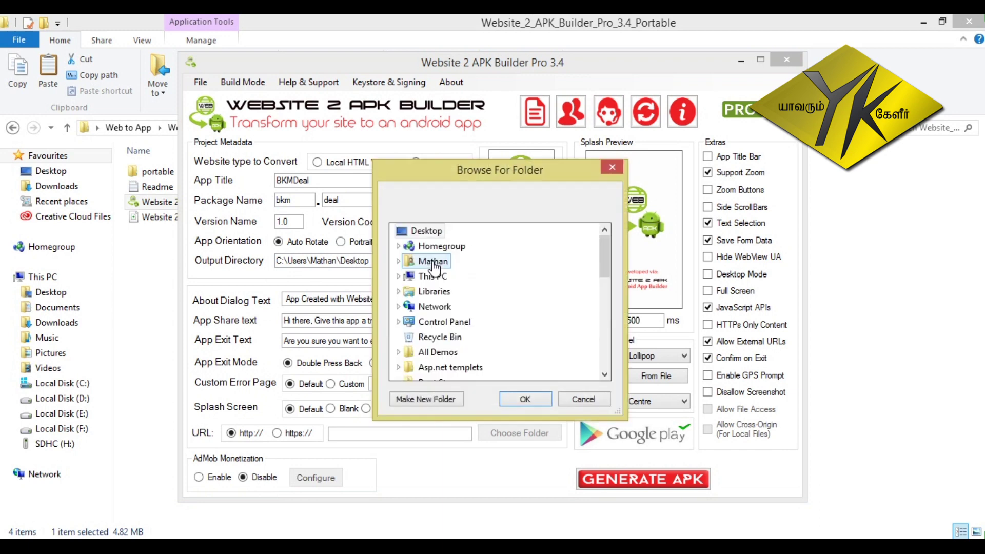
left_click_drag(606, 251, 595, 346)
left_click(440, 352)
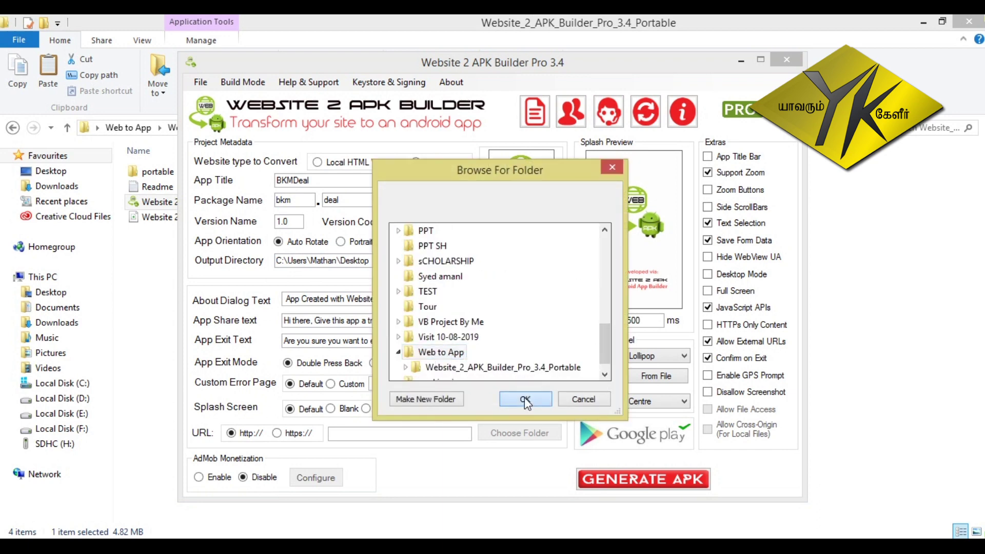
left_click(525, 400)
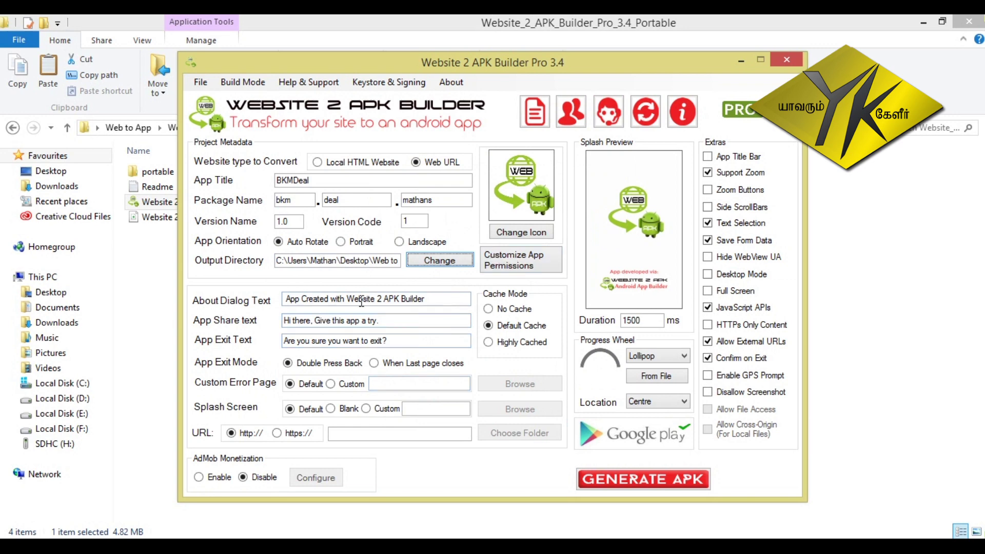
Step: Set the about dialog text to "Welcome" and the app share text to "BKMdeal"
left_click(431, 298)
left_click_drag(431, 297, 250, 302)
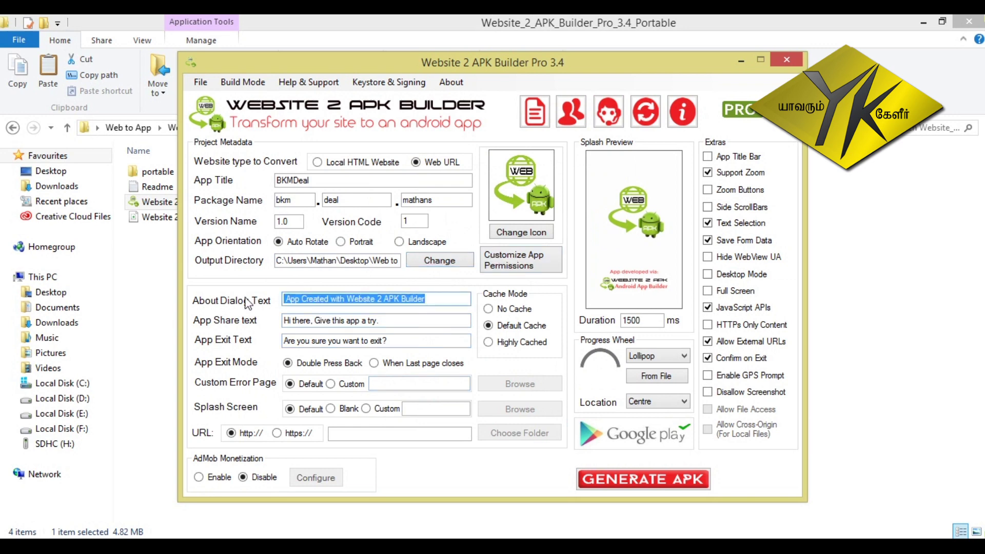
type("Welcome")
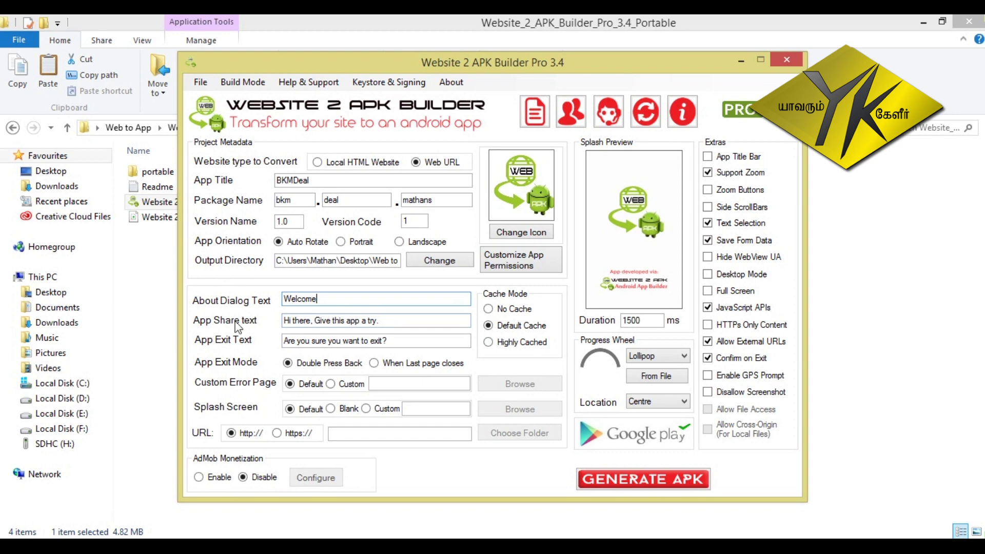
left_click_drag(392, 323, 295, 326)
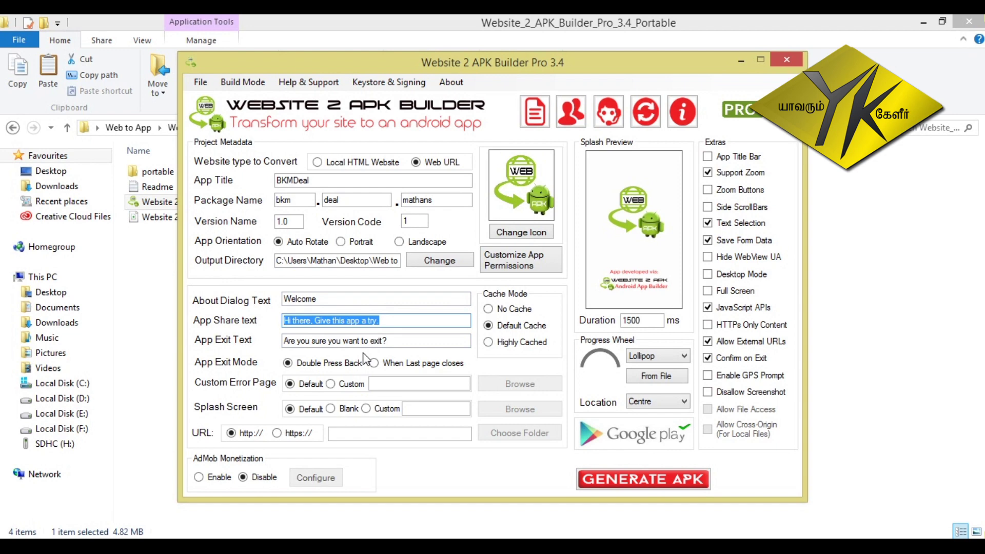
type("BKMdeal")
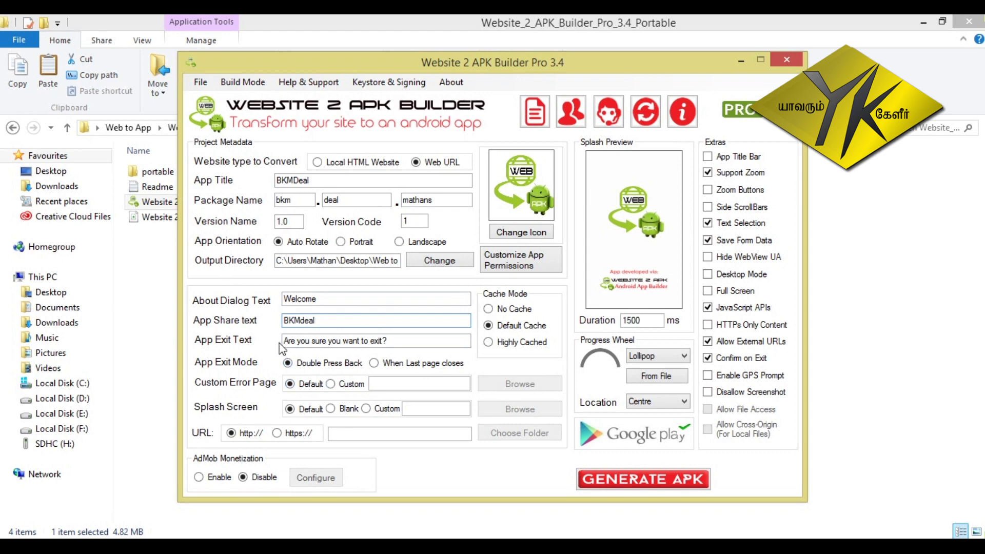
left_click_drag(283, 340, 425, 336)
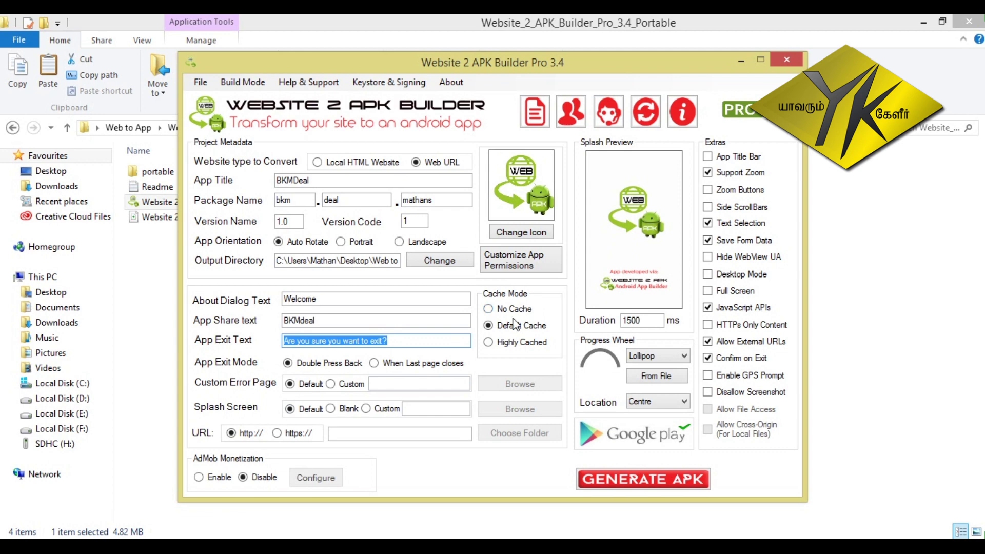
Step: Switch the splash screen to Custom and load the "logo copy" image from the Web to App folder
left_click(331, 408)
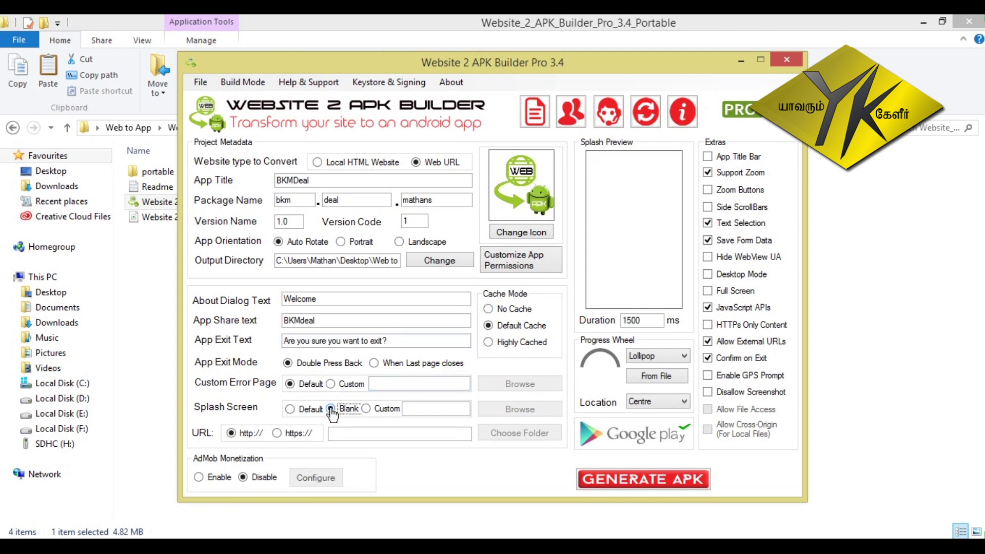
left_click(366, 409)
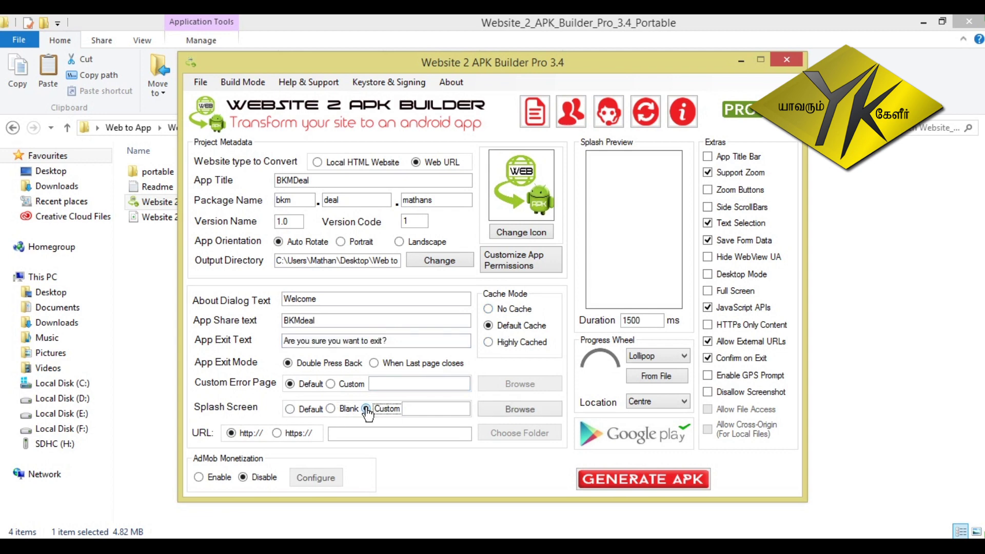
left_click(511, 414)
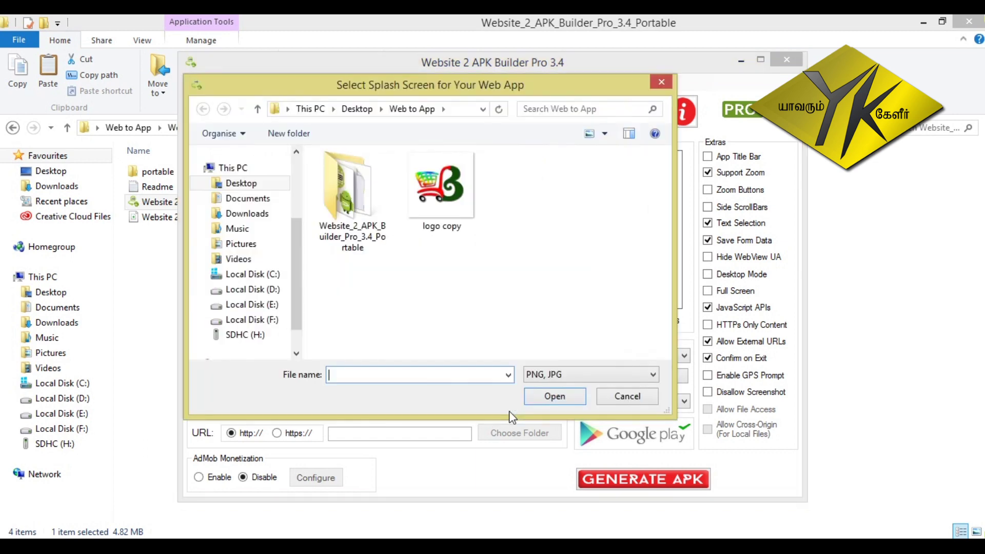
left_click(452, 214)
left_click(553, 398)
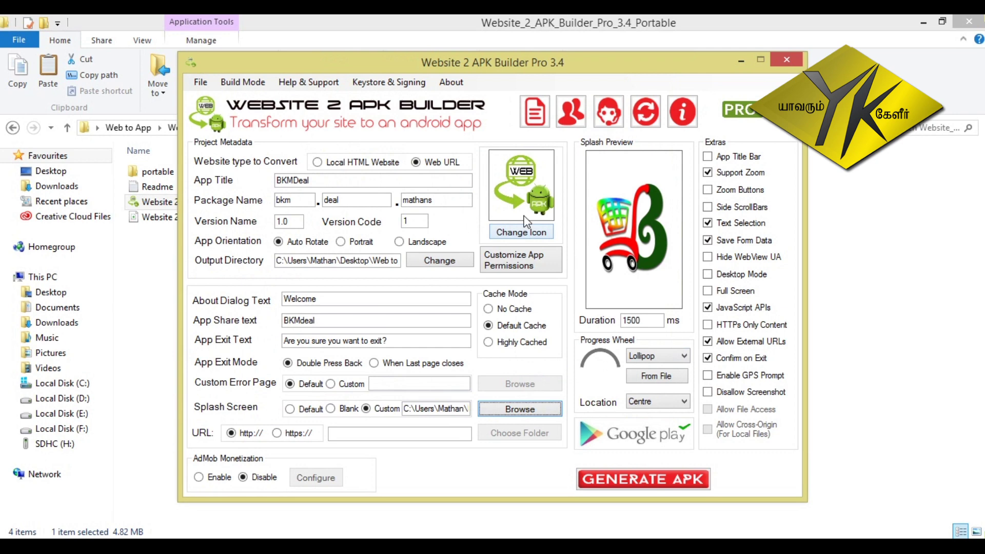
Step: Change the app icon to the "logo copy" image
left_click(522, 233)
left_click(445, 204)
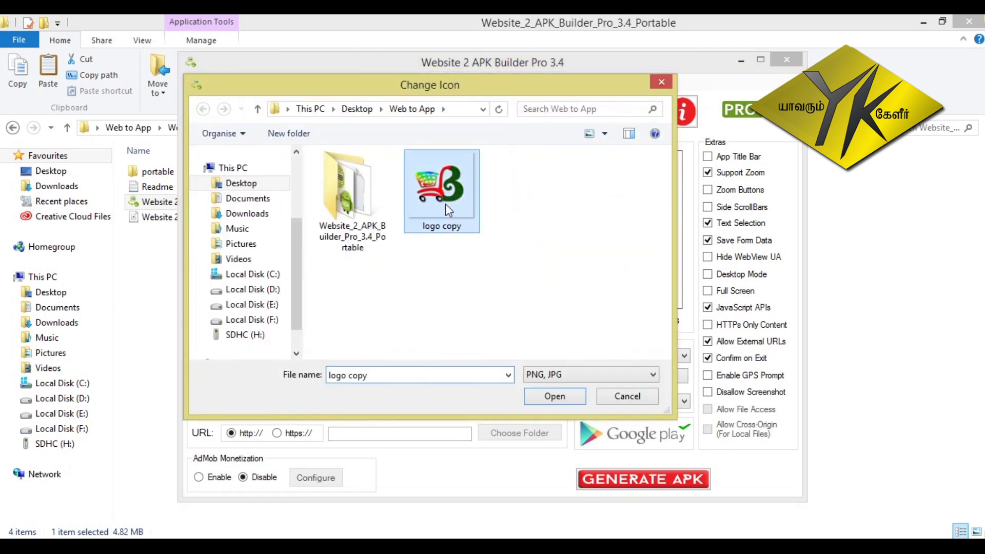
left_click(542, 394)
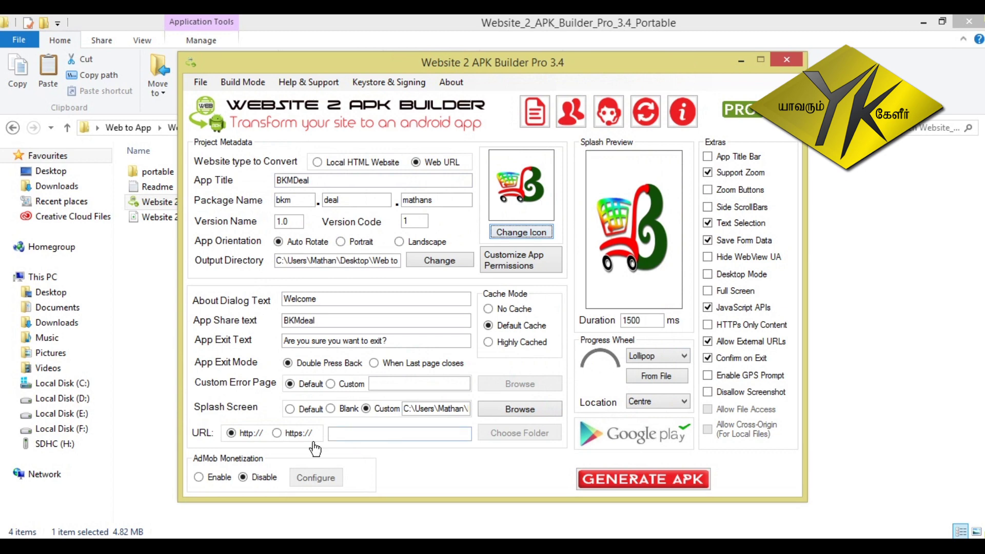
left_click(349, 434)
left_click(350, 435)
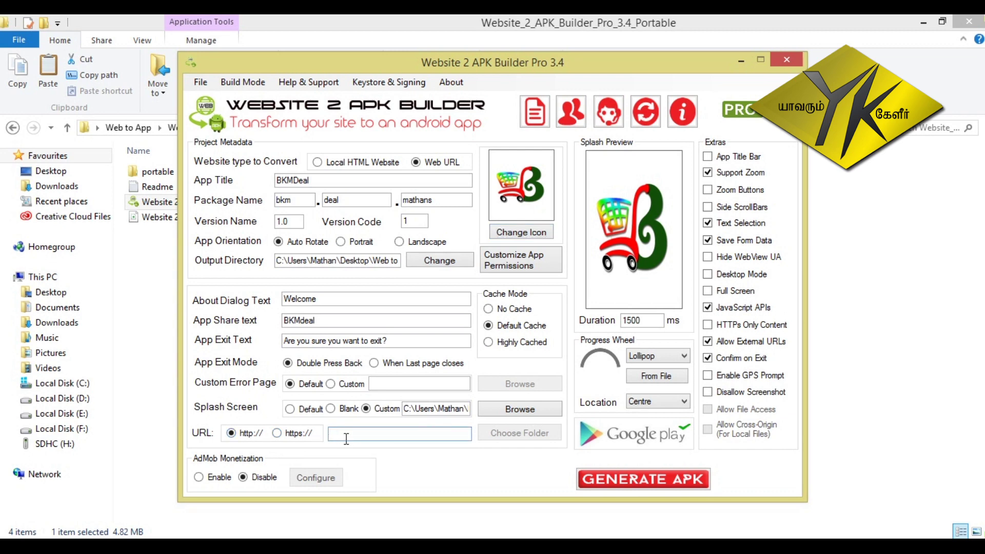
type("bkmdeal.com")
left_click(358, 434)
type("l")
Step: Set the progress wheel to Timer Style with its location at Centre, leaving Save Form Data enabled
left_click(662, 360)
left_click(654, 403)
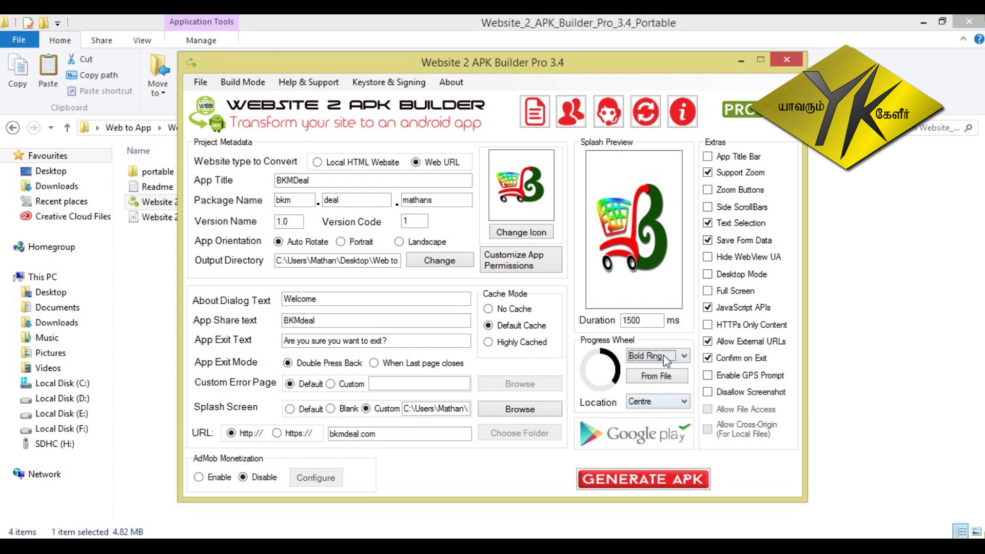
left_click(664, 355)
left_click(656, 405)
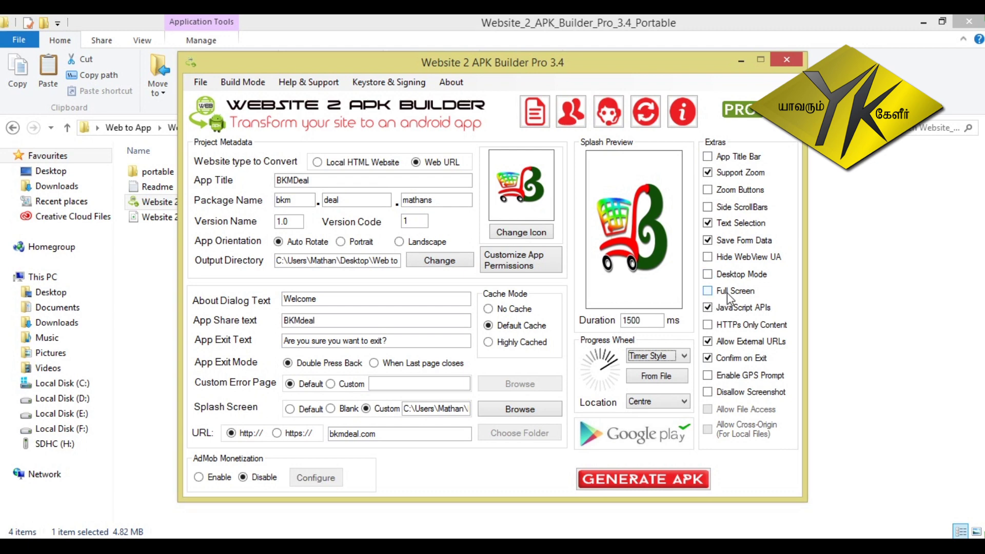
left_click(708, 240)
Step: Generate the APK, finish the build and skip the Google Play signing instructions
left_click(659, 482)
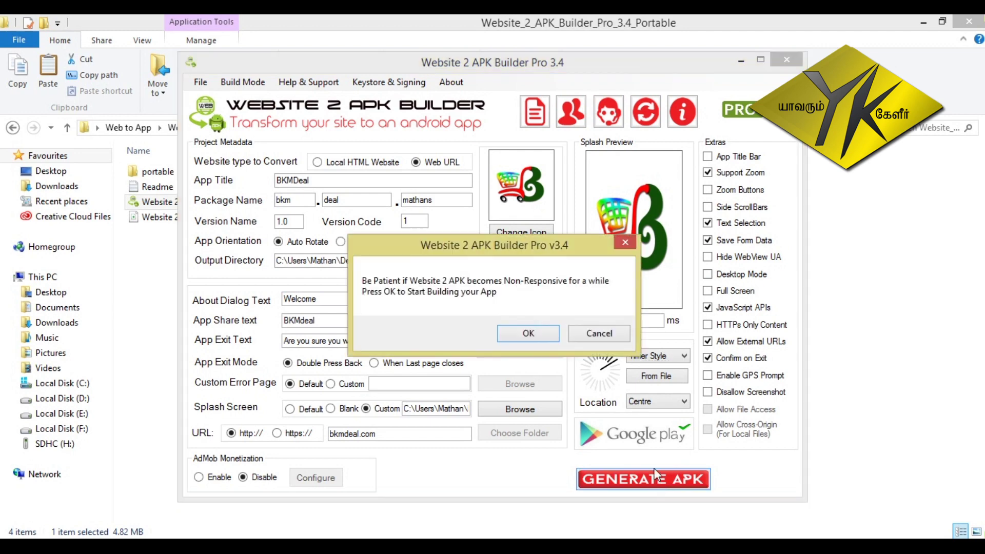
left_click(519, 341)
left_click(516, 337)
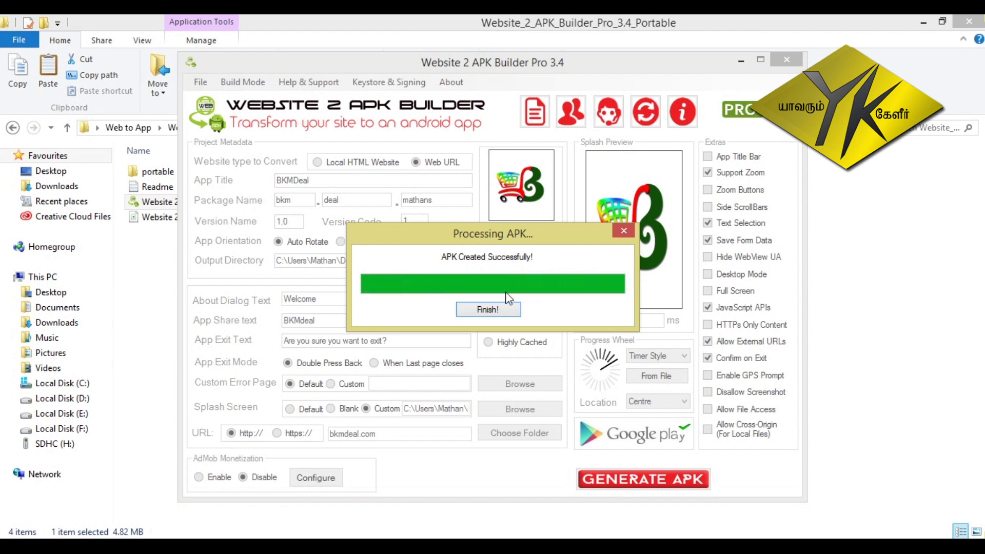
left_click(507, 311)
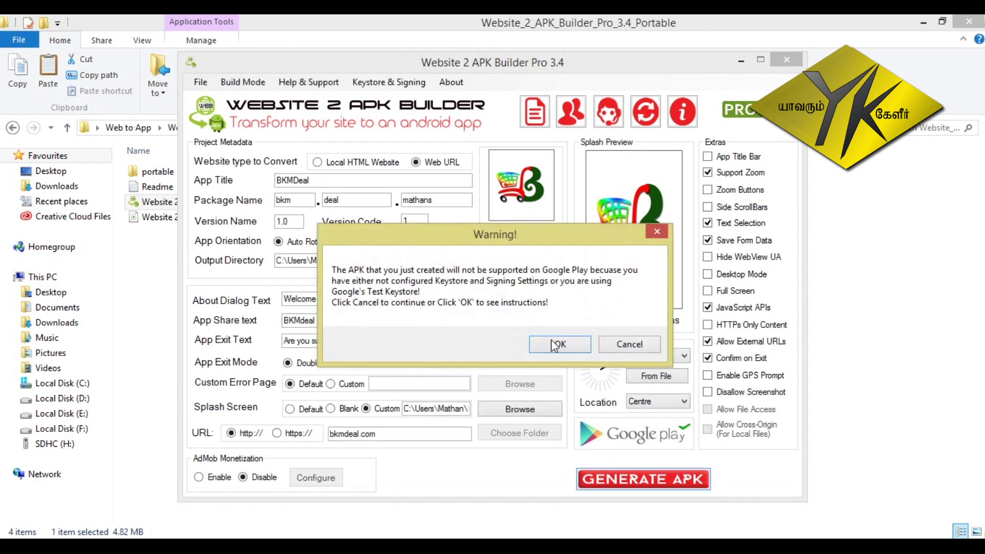
left_click(622, 345)
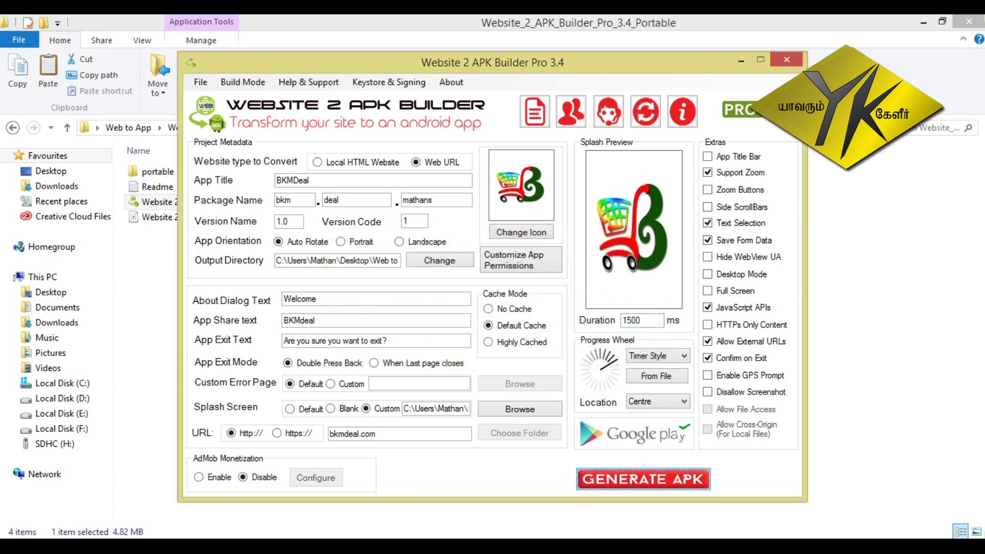
Step: Close the builder and select the generated BKMDeal_1_1.0.apk file in the Web to App folder
left_click(786, 60)
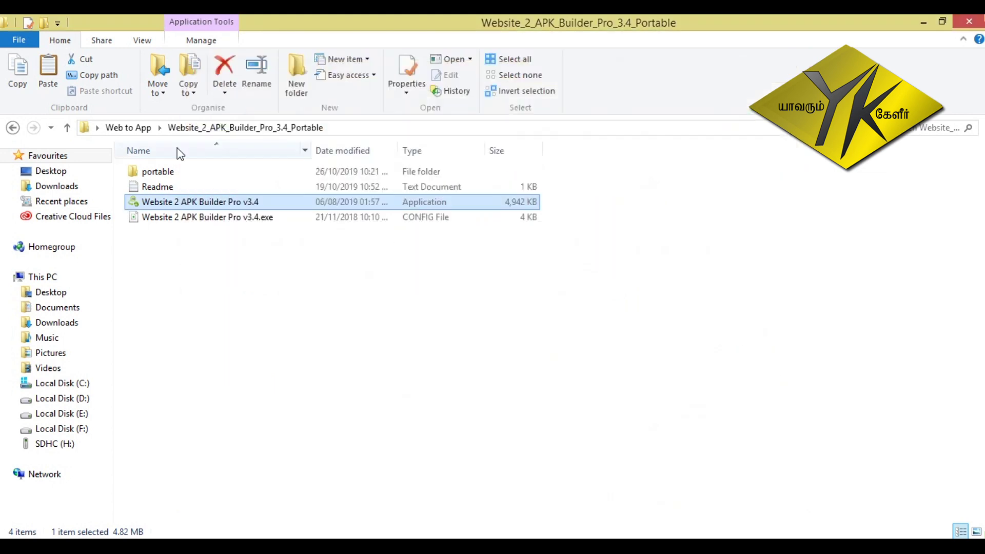
left_click(149, 127)
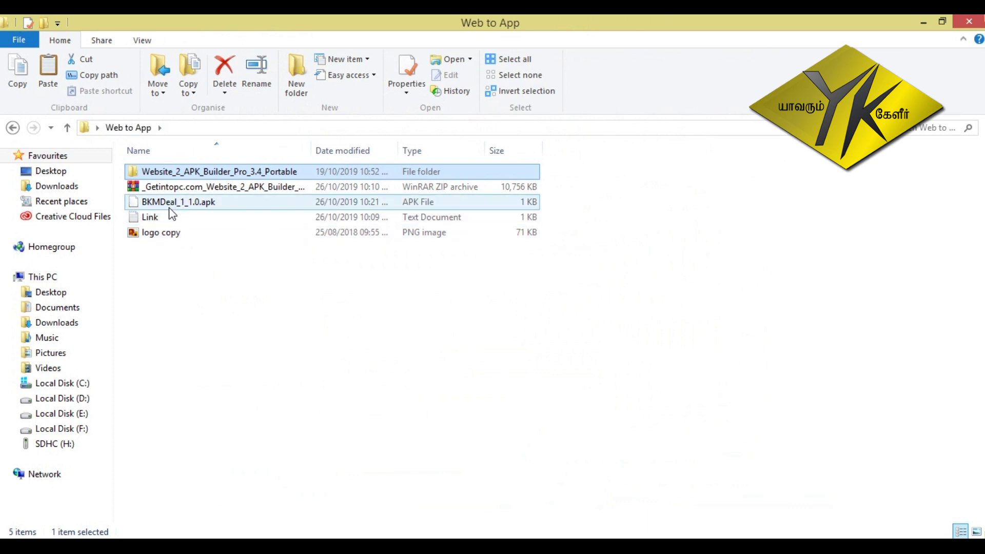
left_click(210, 205)
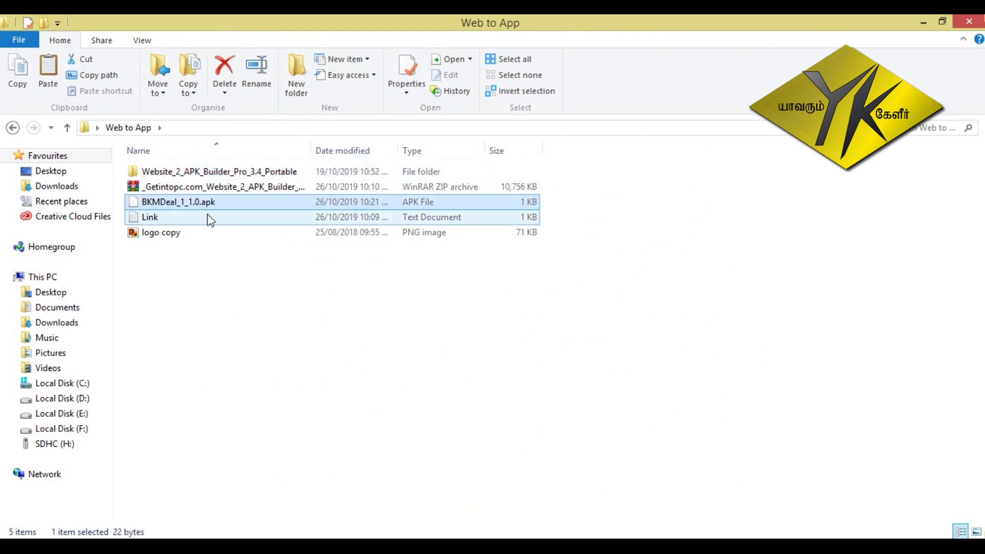